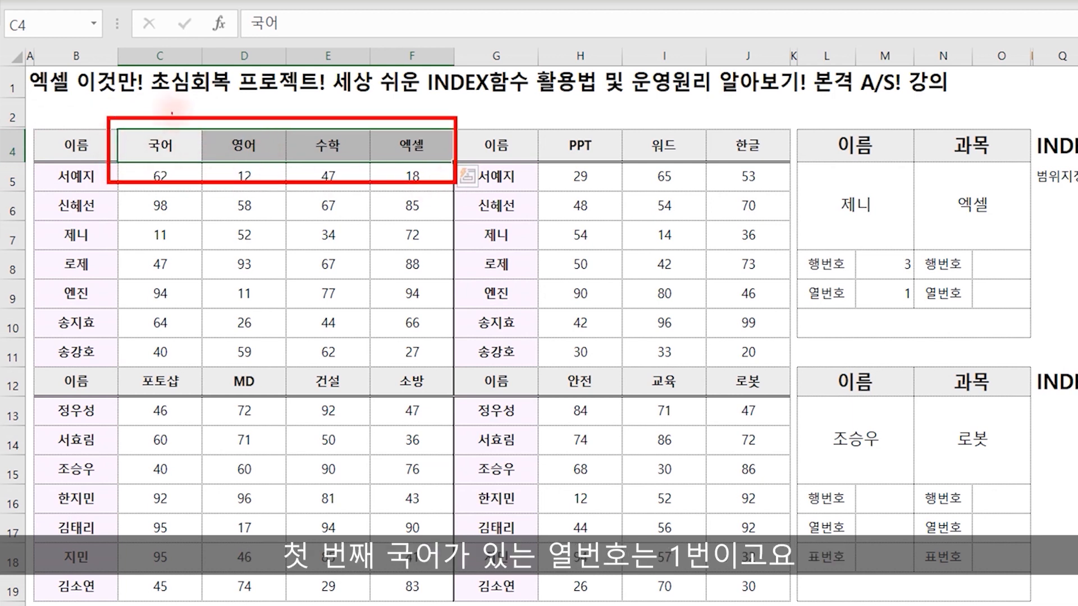
left_click_drag(171, 100, 164, 117)
left_click_drag(241, 95, 260, 116)
left_click_drag(323, 90, 321, 124)
mouse_move(421, 103)
left_mouse_down()
mouse_move(393, 120)
mouse_move(439, 121)
mouse_move(397, 144)
left_mouse_up()
key("Escape")
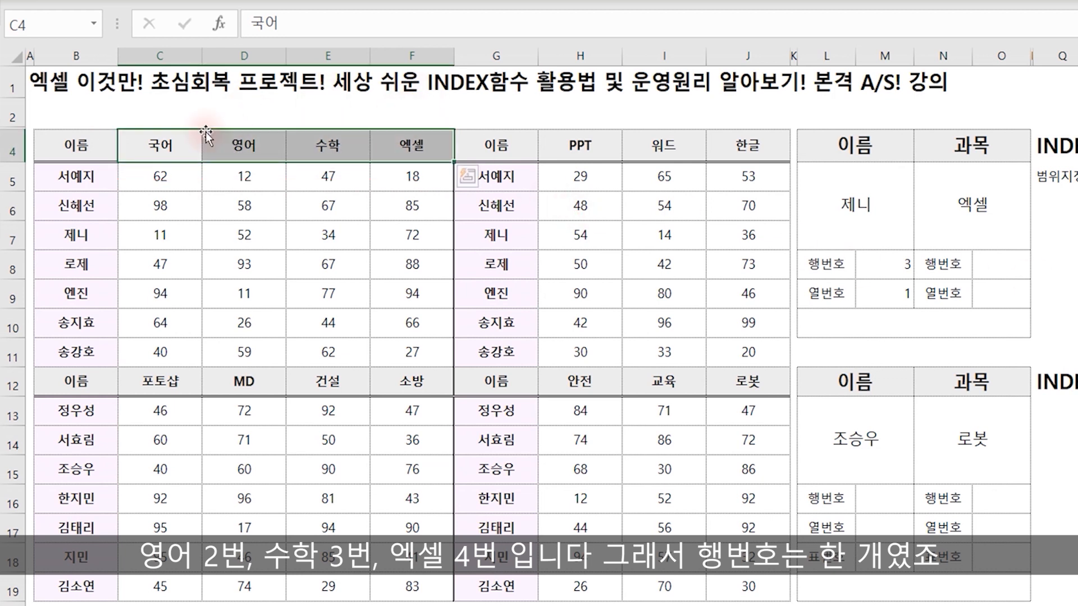
Step: Enter row number 1 in O8 and column number 4 in O9 for the subject of the first lookup block
left_click(994, 268)
type("1")
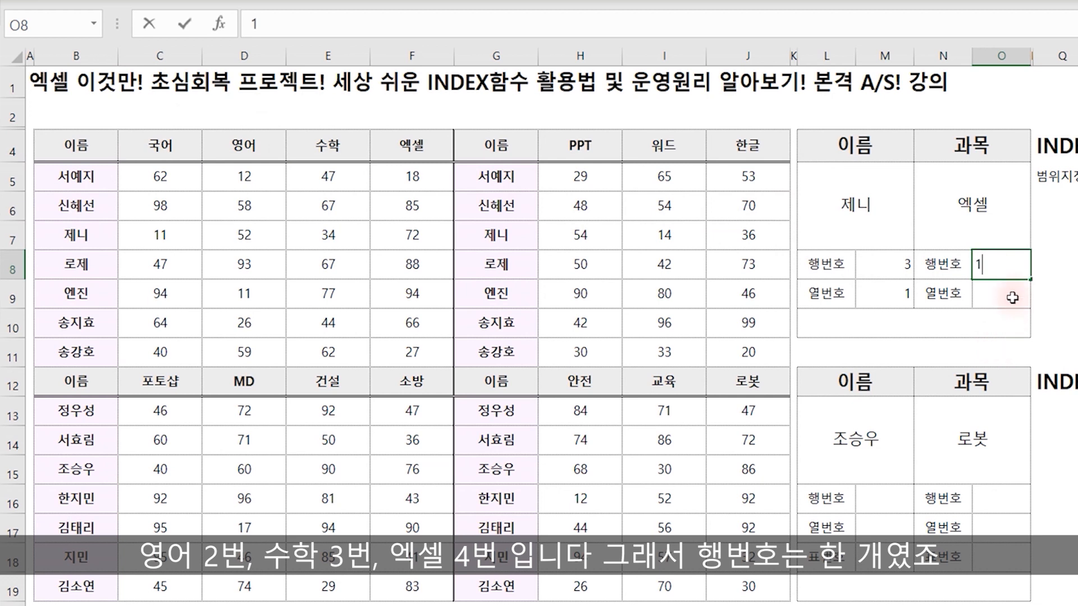
key("Return")
type("4")
key("Tab")
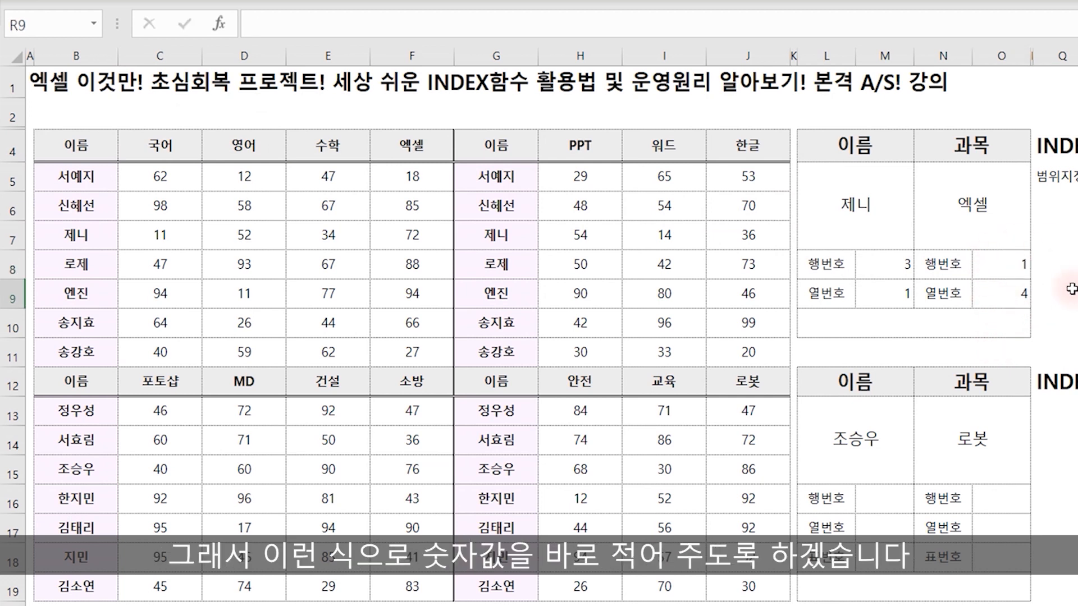
key("Return")
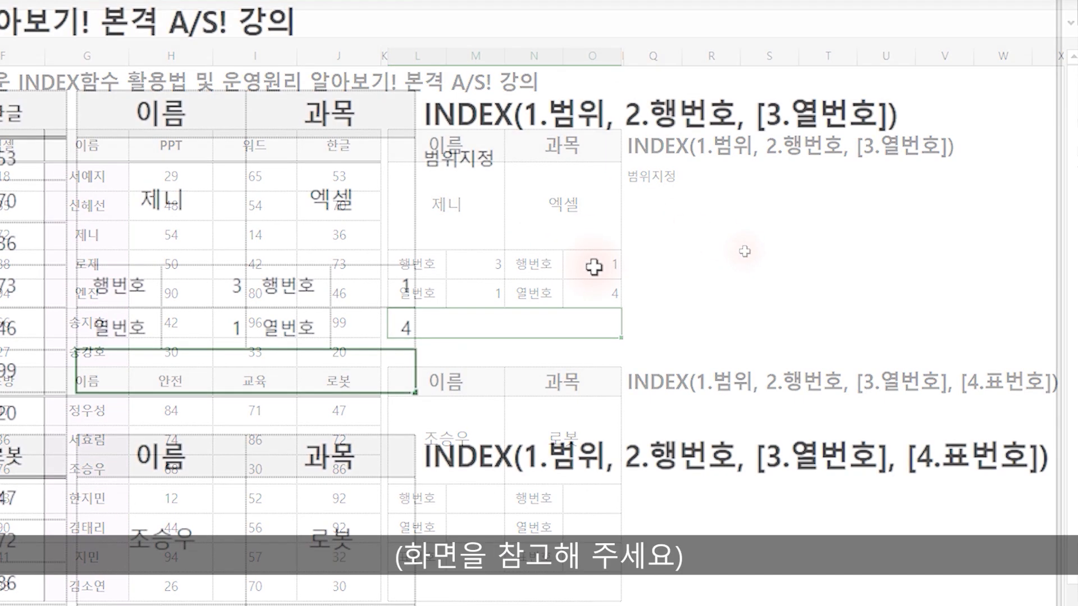
Step: Start an INDEX formula in the first block's result cell L10 with C5:F11 as its array
type("=index(")
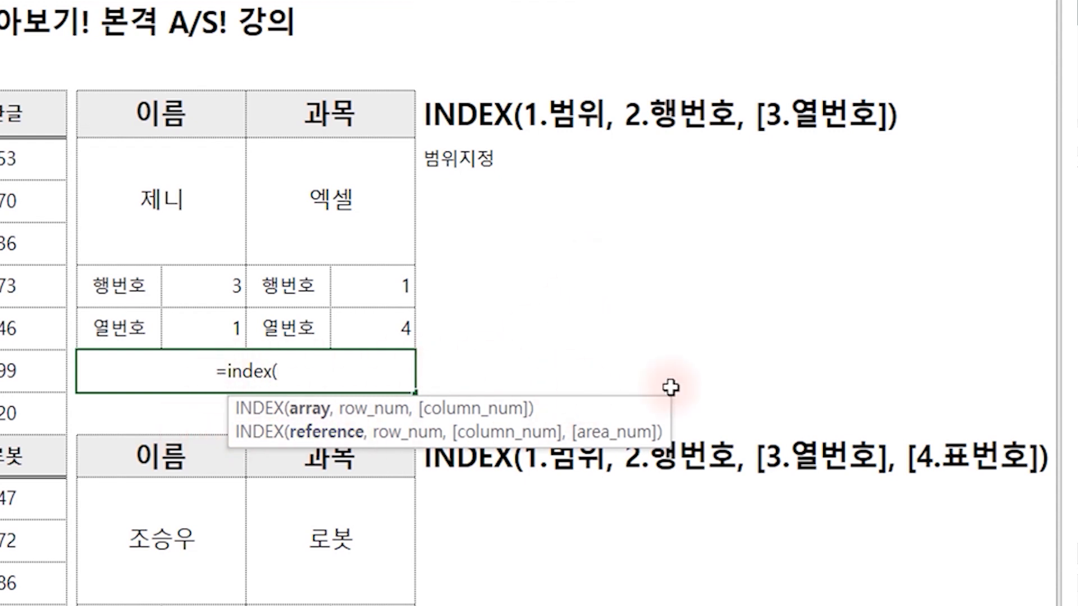
left_click_drag(272, 418, 335, 412)
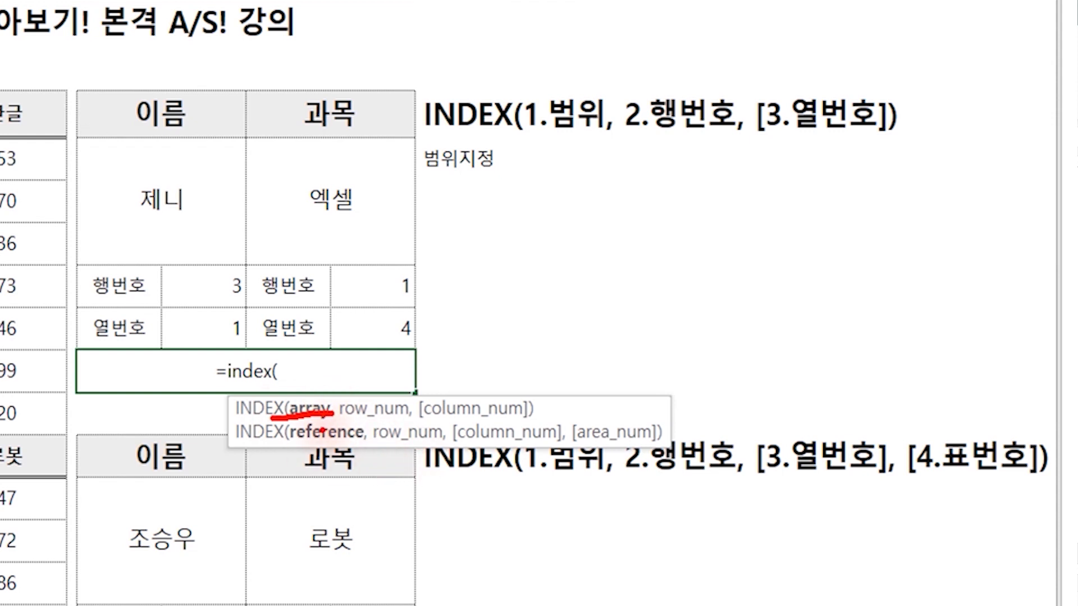
left_click_drag(321, 430, 487, 419)
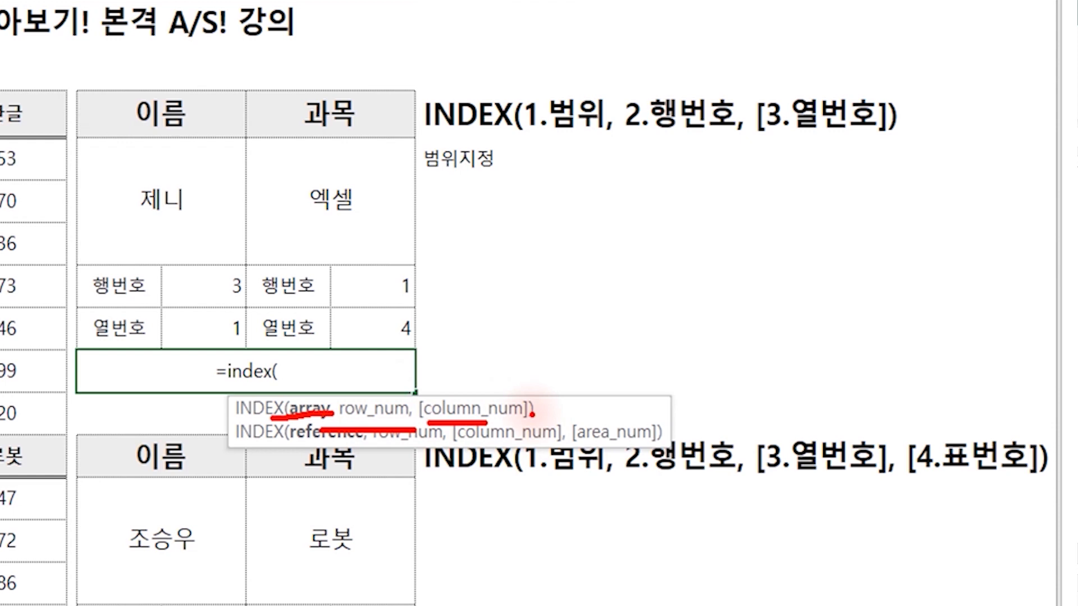
key("Escape")
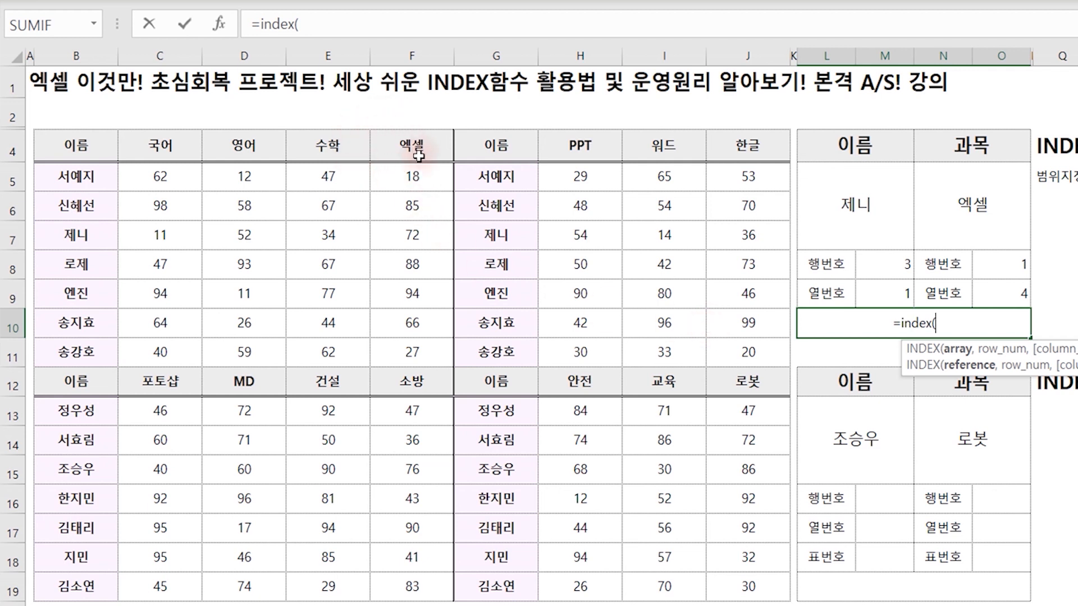
left_click_drag(160, 176, 414, 352)
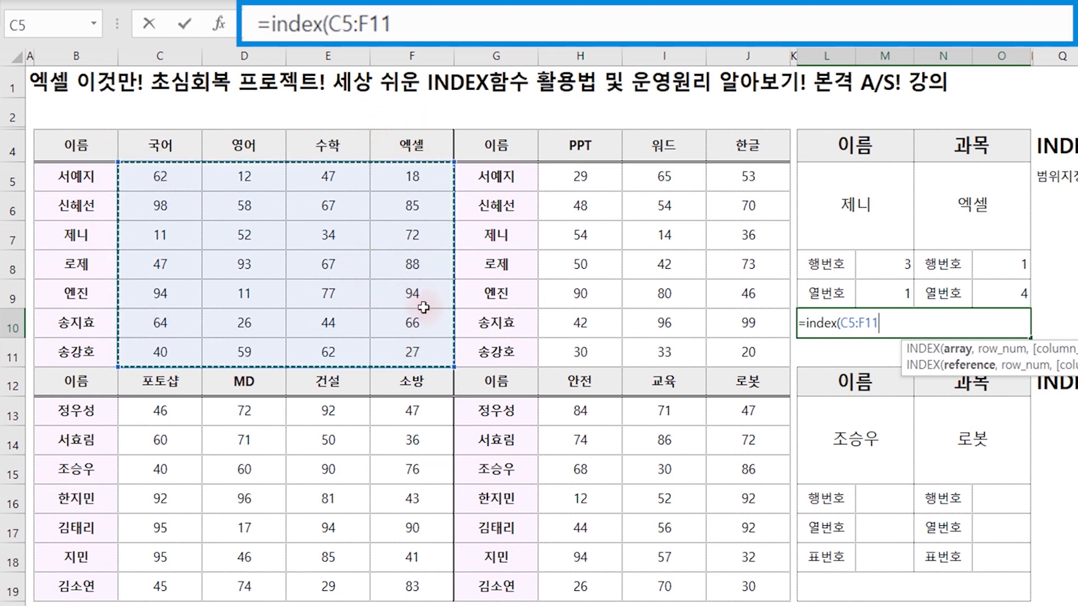
type(",")
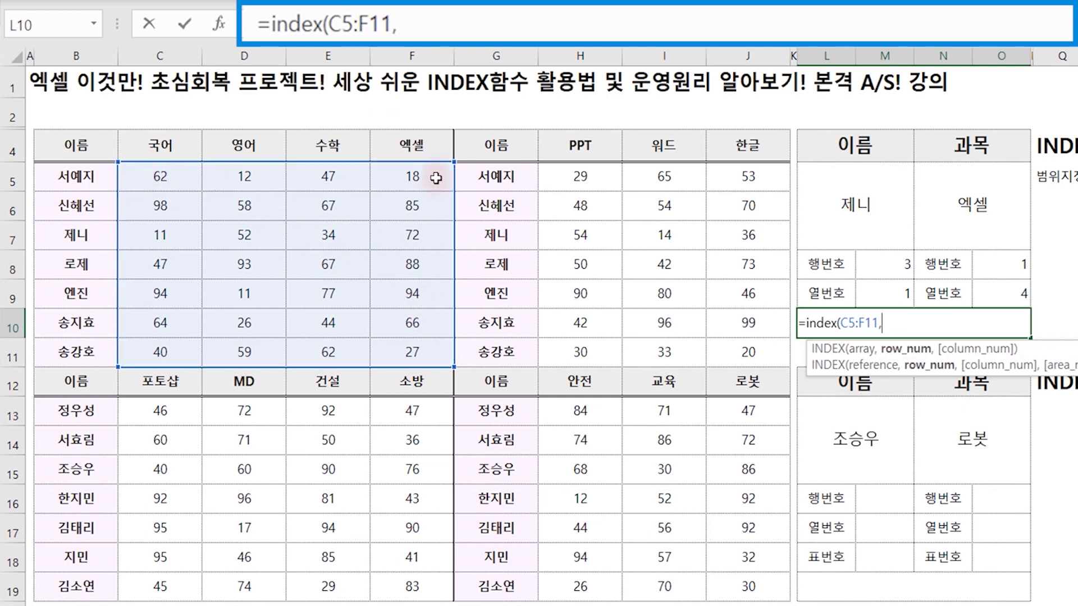
mouse_move(114, 156)
left_mouse_down()
mouse_move(277, 336)
mouse_move(461, 375)
left_mouse_up()
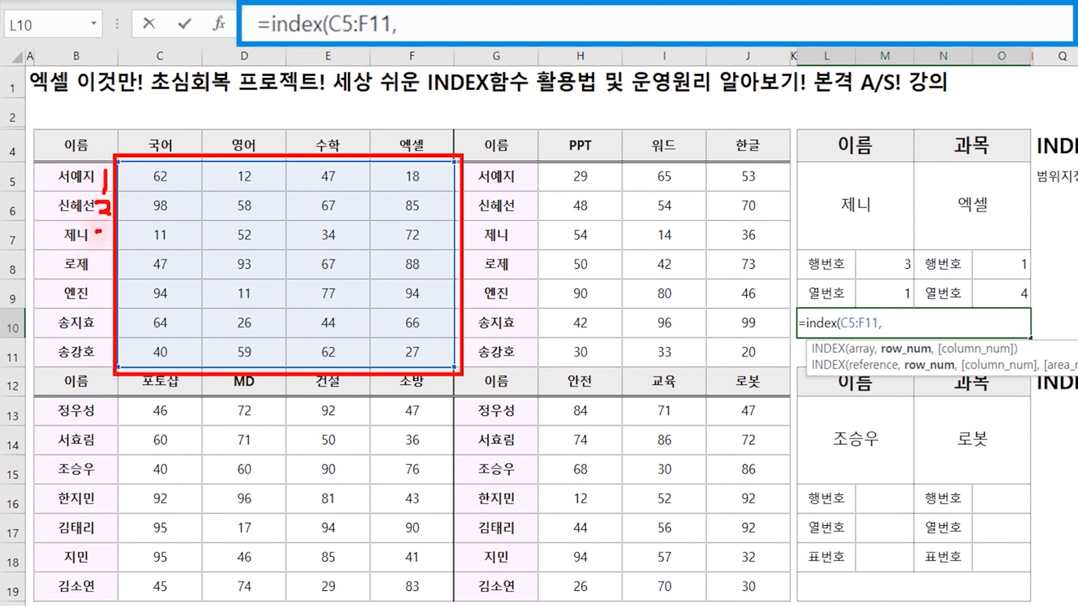
mouse_move(98, 231)
left_mouse_down()
mouse_move(94, 263)
mouse_move(115, 291)
left_mouse_up()
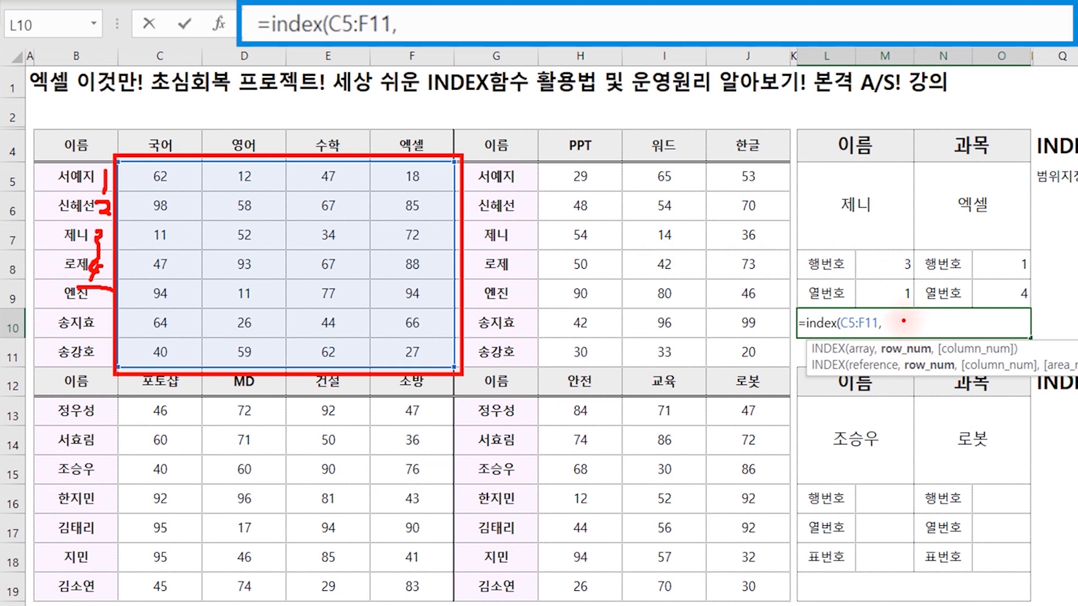
key("Escape")
Step: Complete the L10 formula with row number 4 and column number 4, as =index(C5:F11,4,4)
type("4,4")
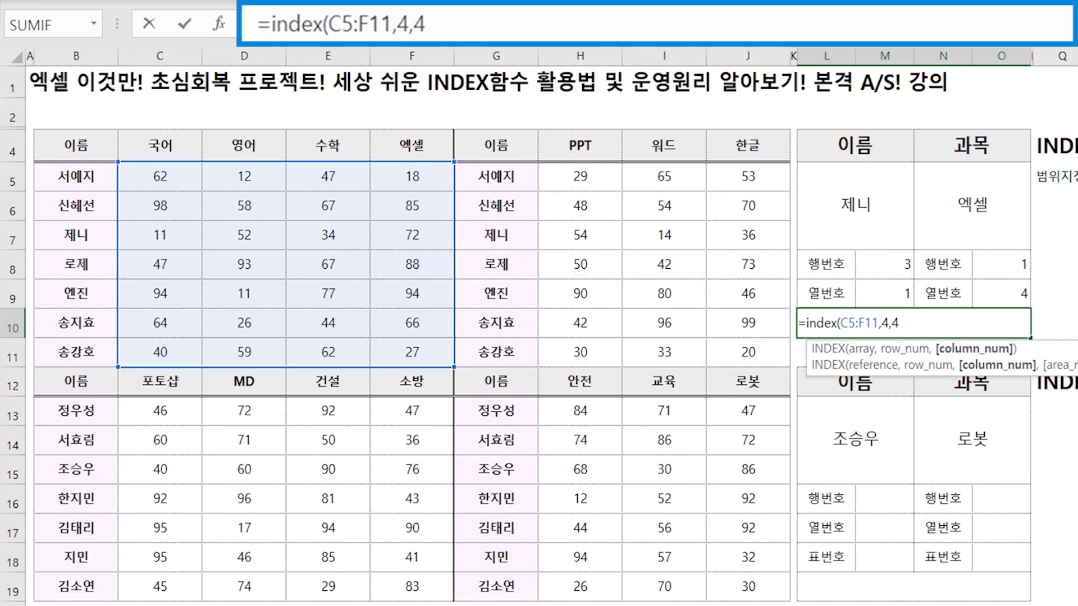
type(")")
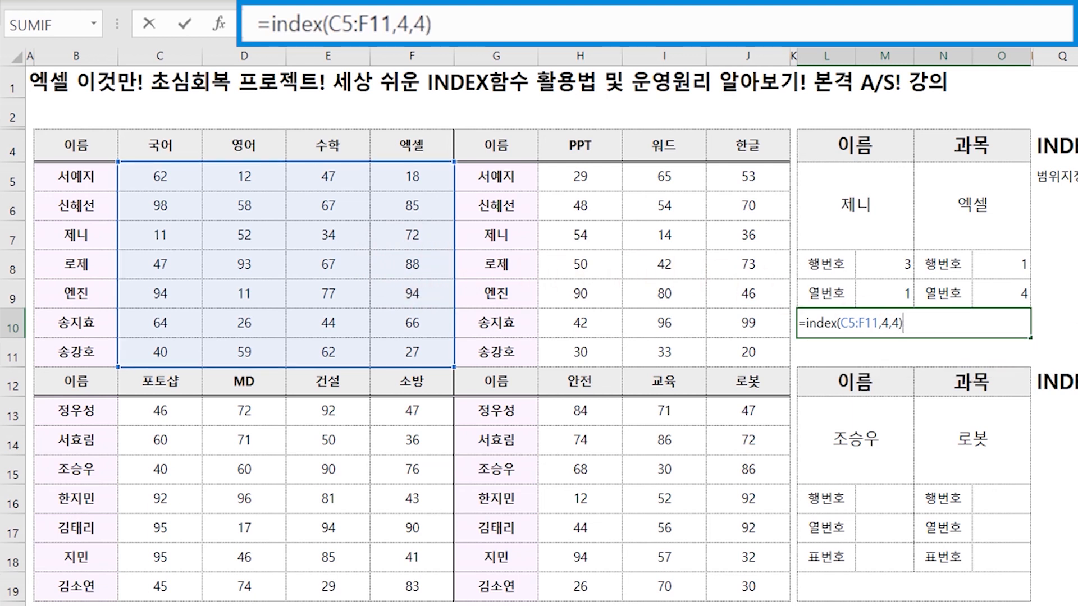
key("Return")
key("Up")
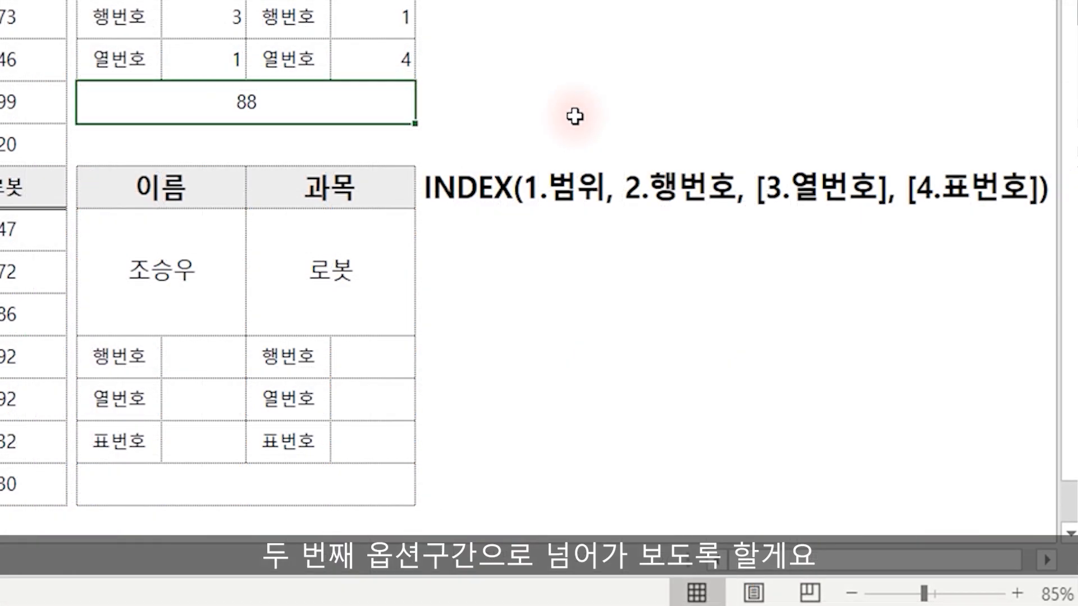
Step: Start a multi-area INDEX formula in Q13 with the upper name ranges B5:B11 and G5:G11 as its first references
left_click(461, 233)
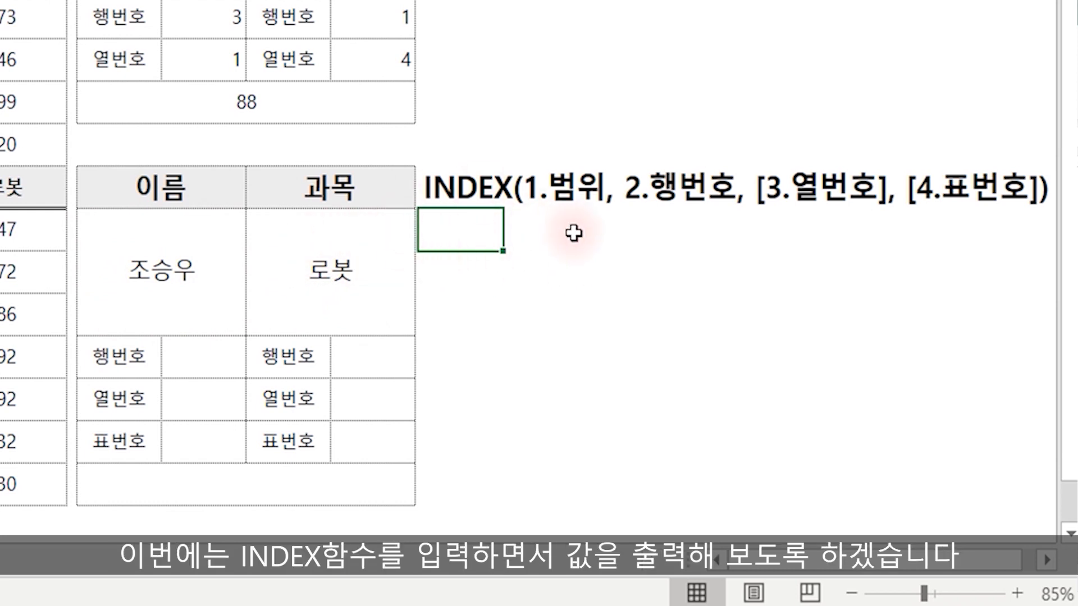
type("=")
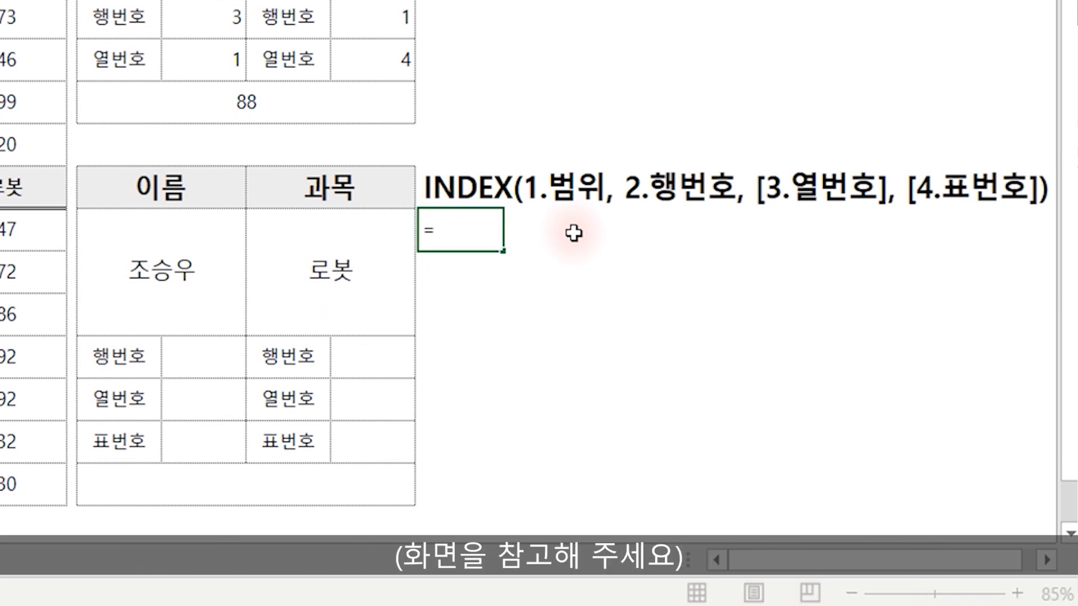
type("index((")
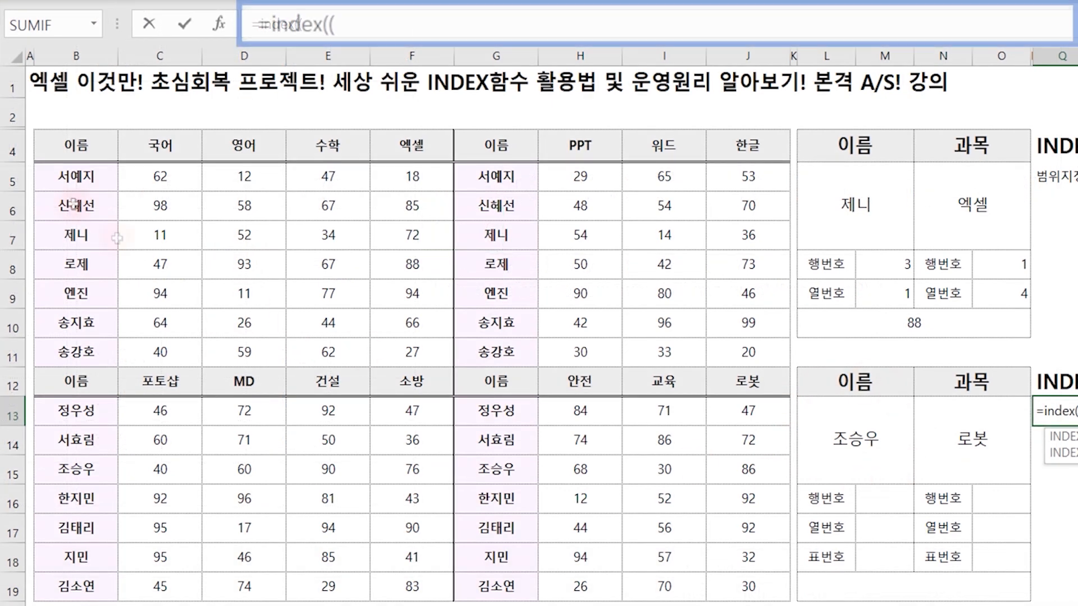
left_click_drag(82, 175, 66, 352)
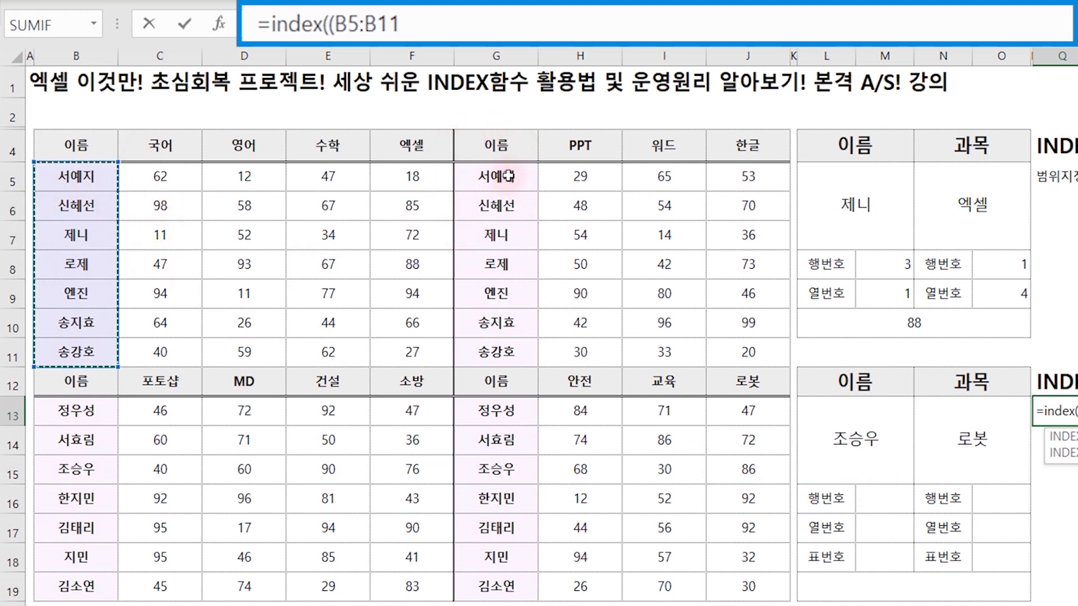
left_click_drag(505, 176, 497, 240)
left_click_drag(78, 177, 86, 281)
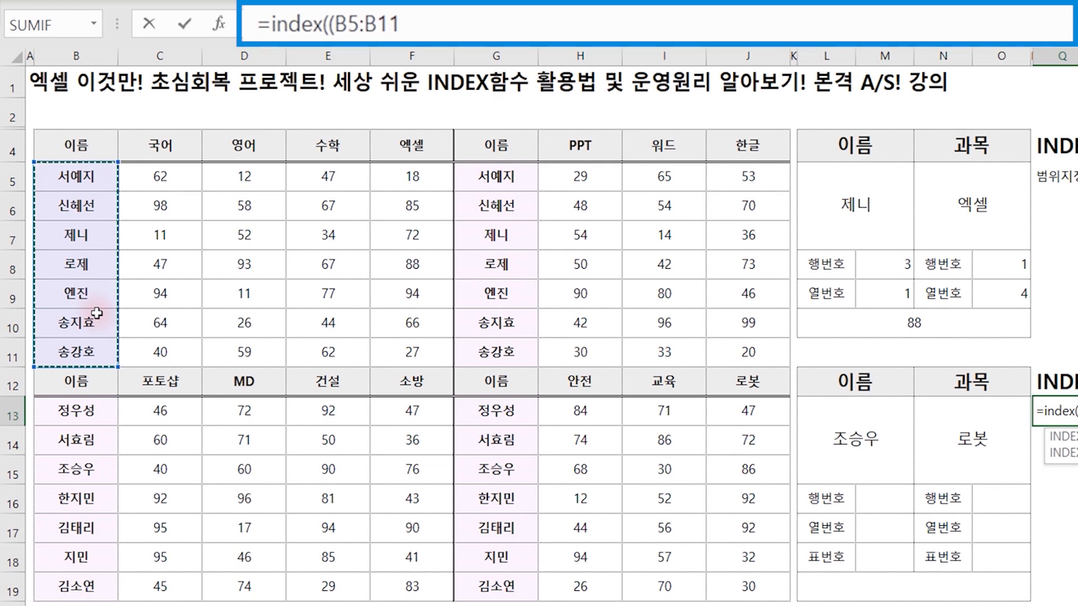
type(",")
left_click_drag(513, 177, 520, 354)
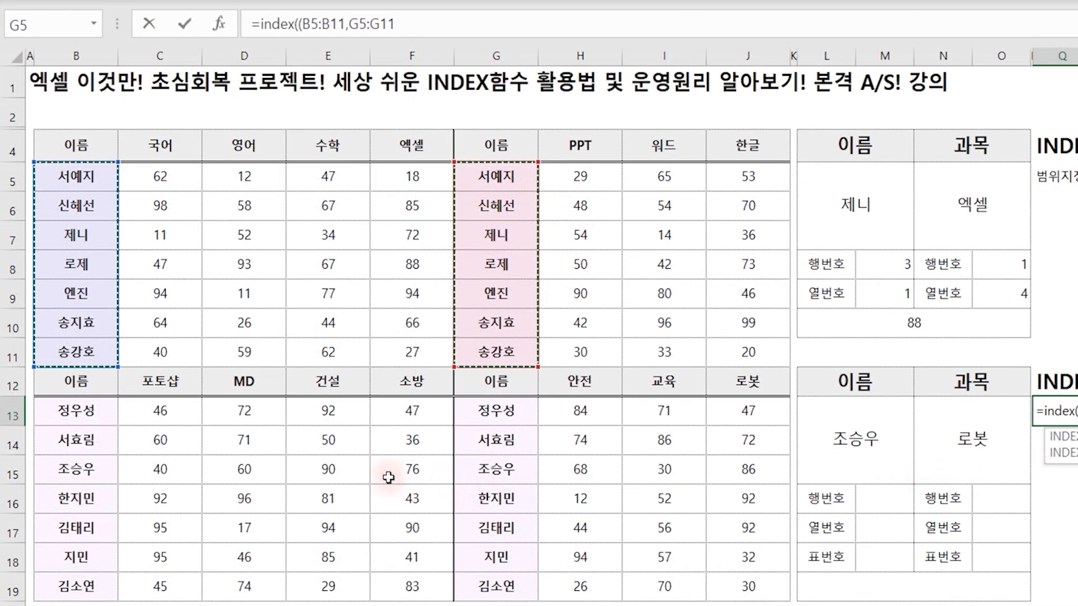
Step: Add the lower name ranges B13:B19 and G13:G19 to the Q13 formula's references and close the reference list
type(",")
left_click_drag(76, 410, 83, 587)
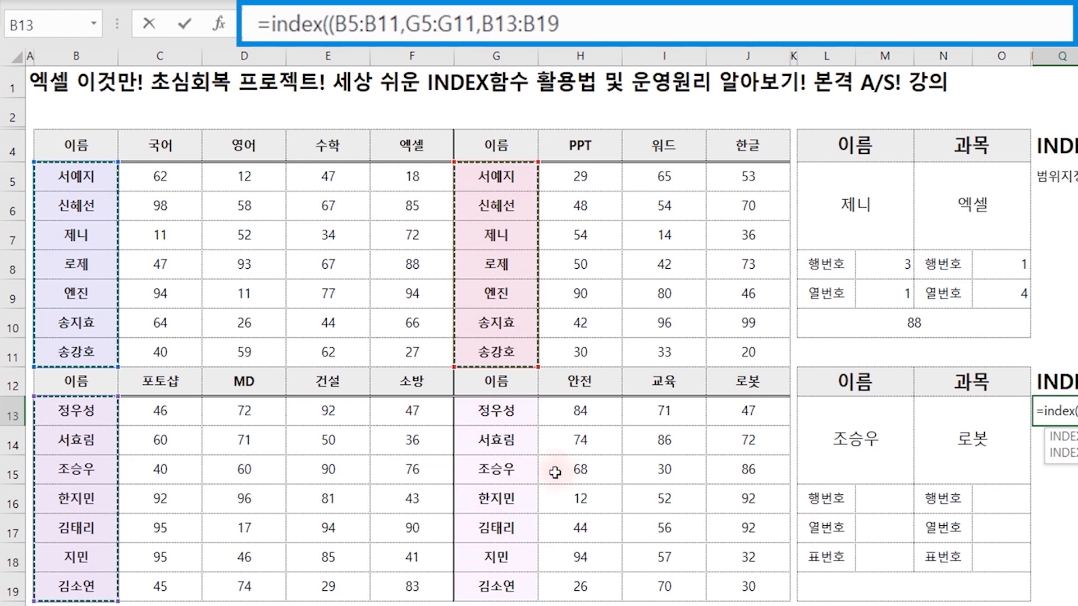
type(",")
left_click_drag(511, 416, 493, 584)
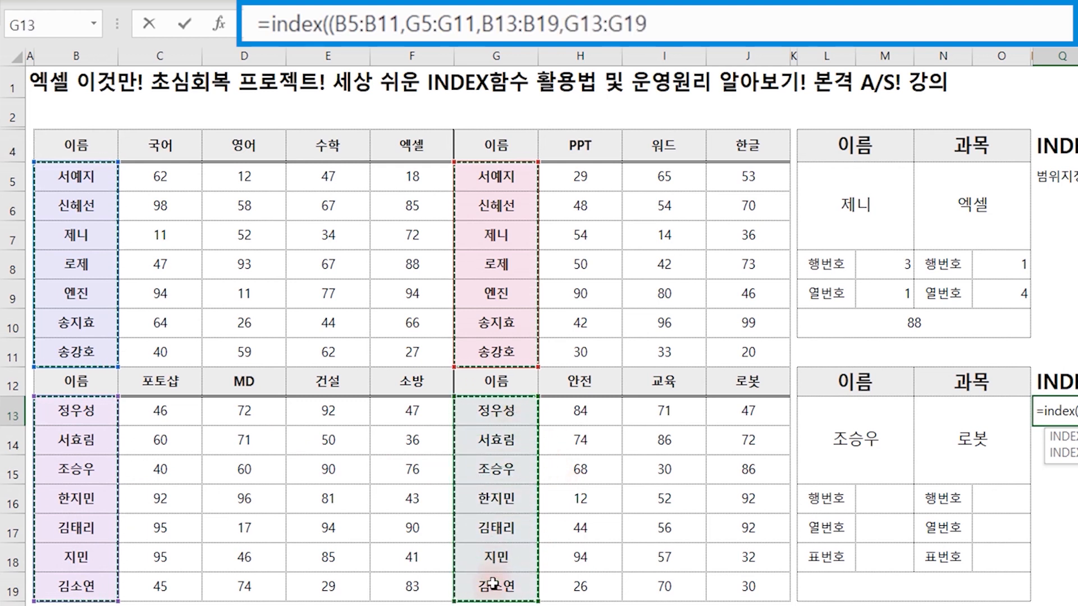
type(")")
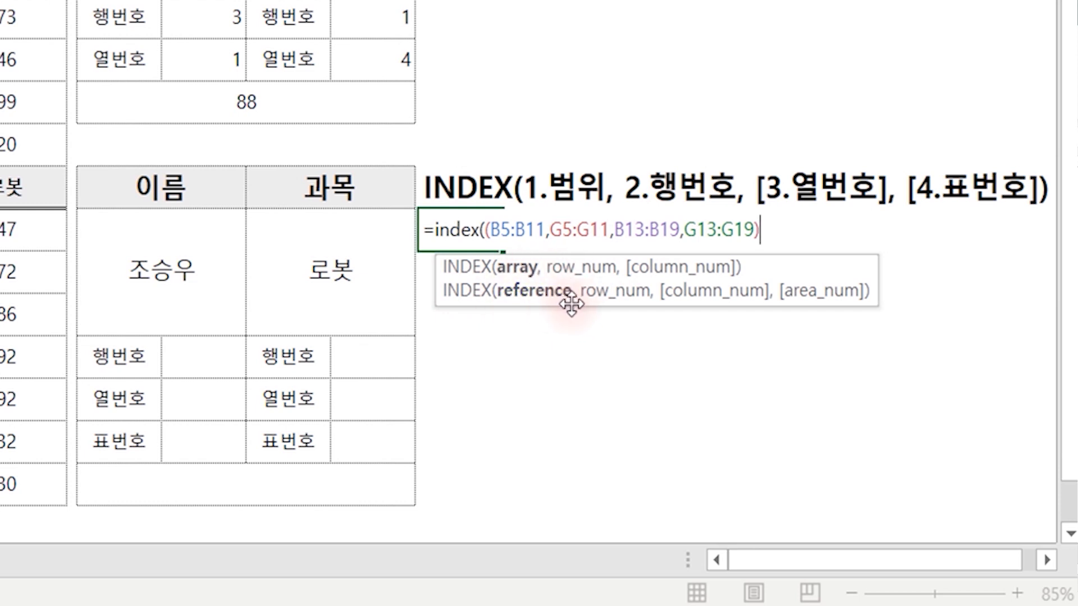
type(",")
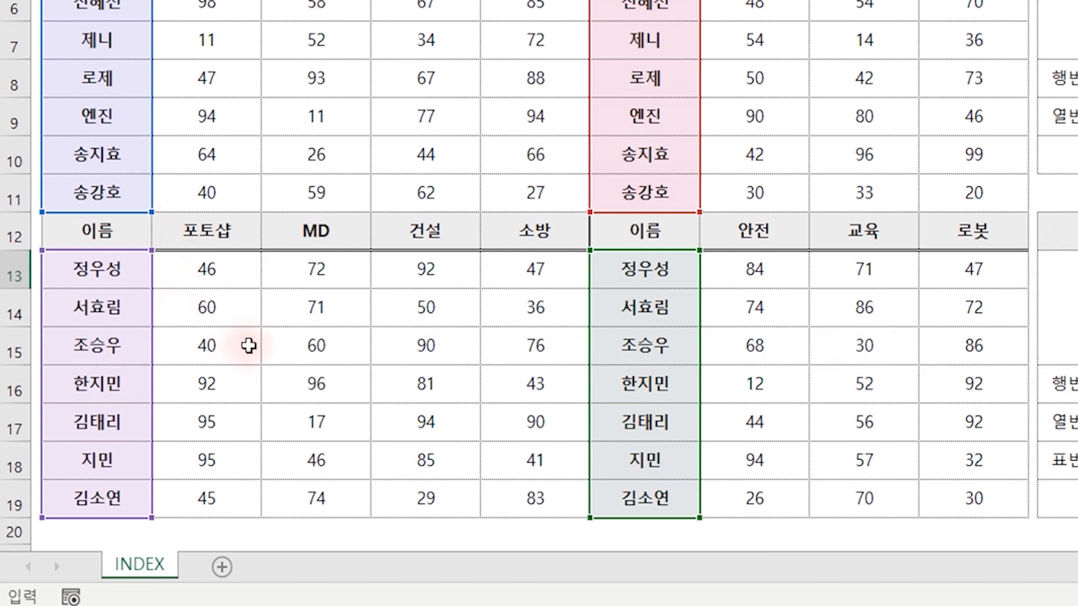
left_click_drag(123, 308, 139, 377)
mouse_move(716, 300)
left_mouse_down()
mouse_move(752, 350)
mouse_move(729, 382)
left_mouse_up()
left_click_drag(624, 373, 692, 374)
left_click_drag(54, 369, 153, 371)
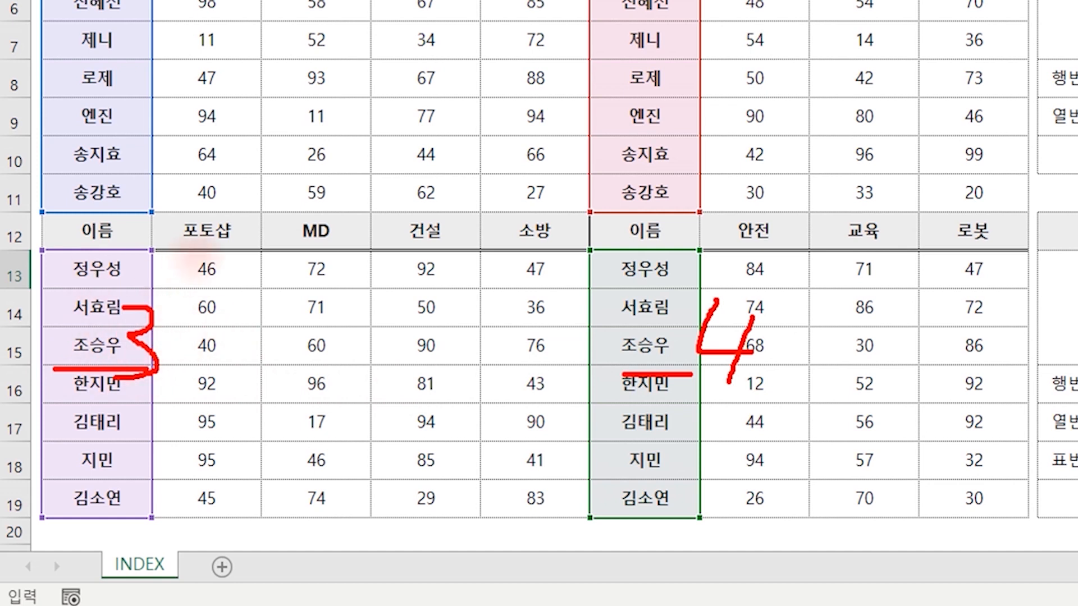
mouse_move(203, 248)
left_mouse_down()
mouse_move(168, 332)
mouse_move(199, 337)
left_mouse_up()
mouse_move(167, 350)
left_mouse_down()
mouse_move(192, 352)
mouse_move(149, 375)
left_mouse_up()
left_click_drag(125, 358, 124, 365)
mouse_move(627, 257)
left_mouse_down()
mouse_move(602, 298)
mouse_move(615, 326)
mouse_move(584, 372)
left_mouse_up()
mouse_move(697, 362)
left_mouse_down()
mouse_move(646, 375)
mouse_move(674, 381)
left_mouse_up()
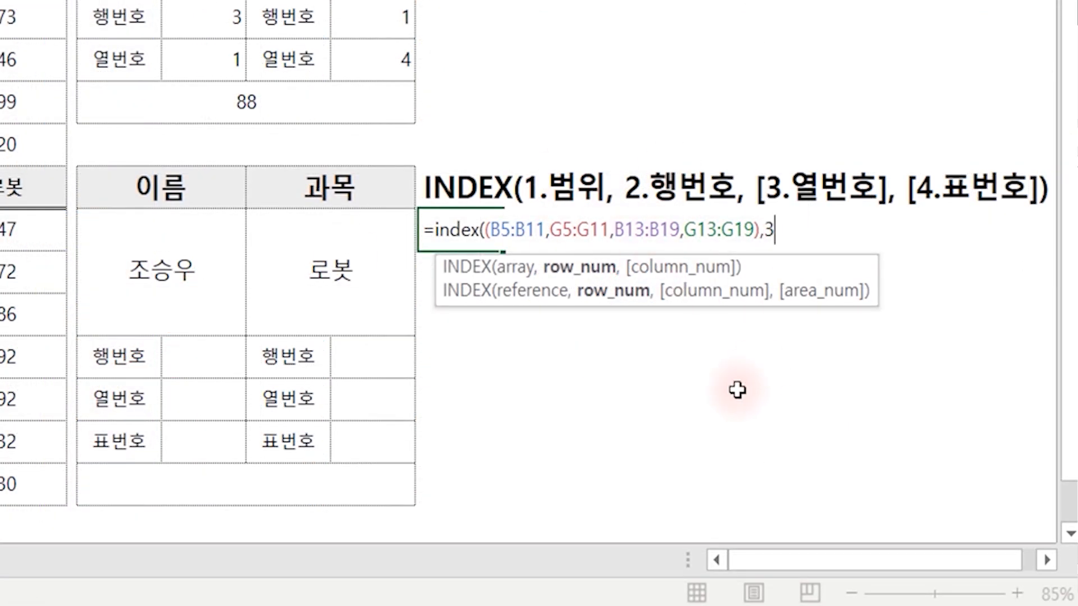
Step: Complete the Q13 formula with row number 3, column number 1 and area number 3
type(",1")
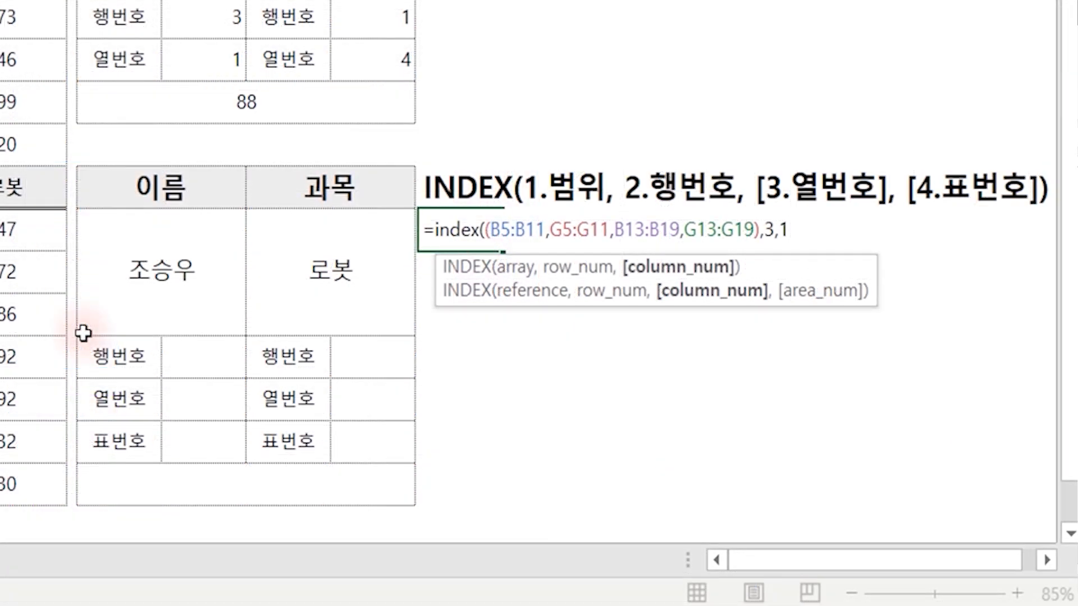
type(",3")
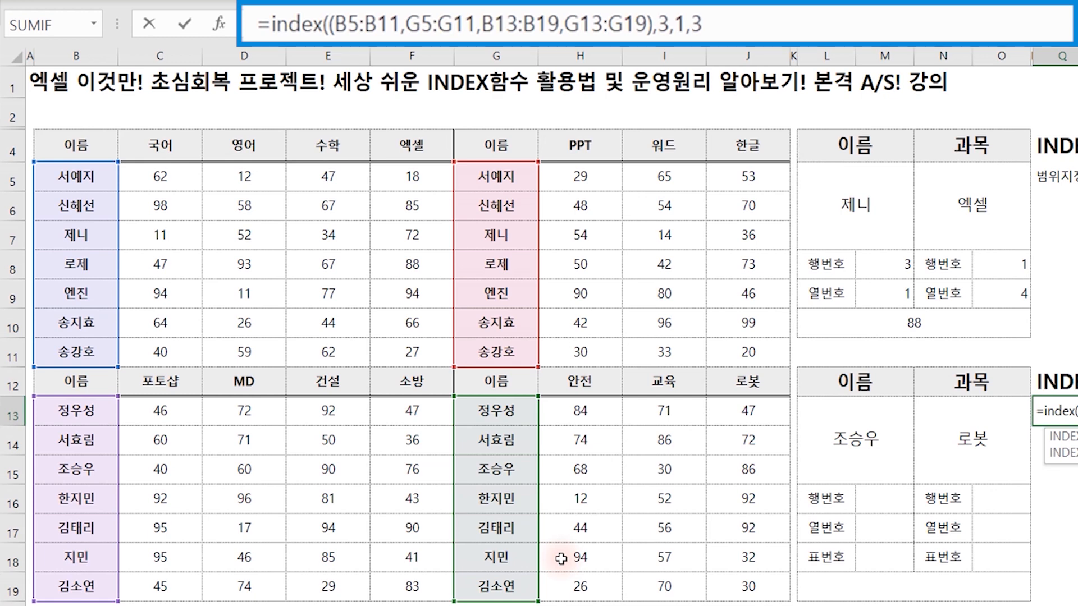
type(")")
key("Return")
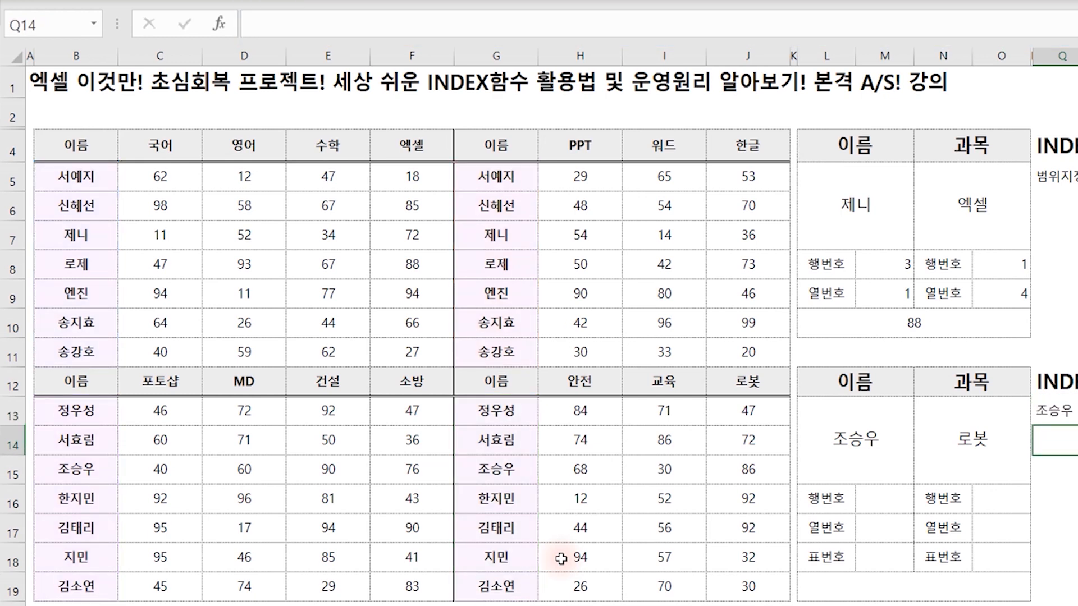
key("Up")
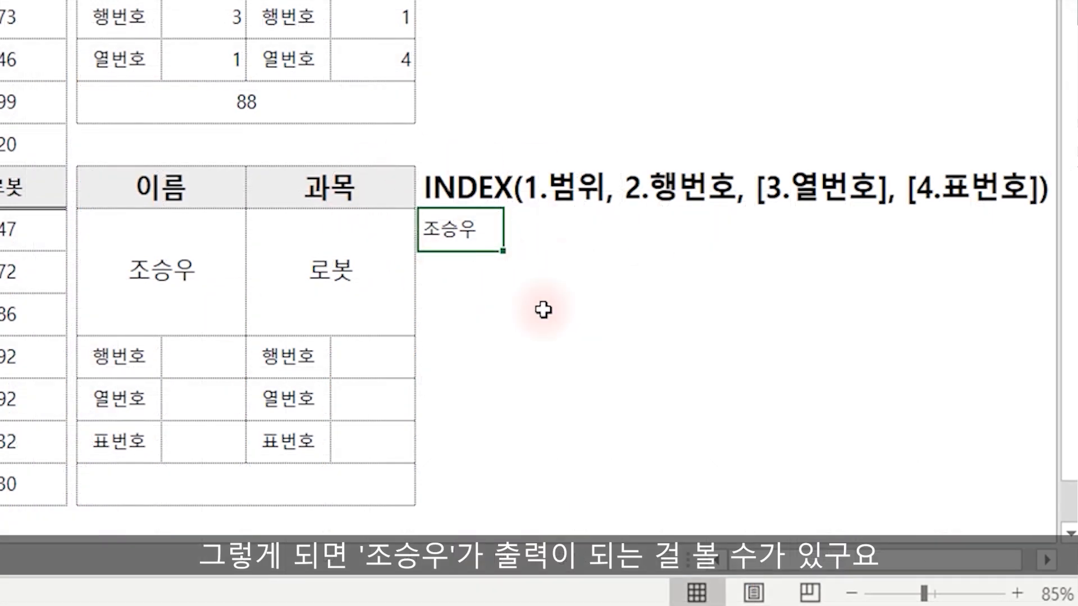
Step: Start a multi-area INDEX formula in Q14 with the upper subject header ranges C4:F4 and H4:J4 as its first references
left_click(479, 269)
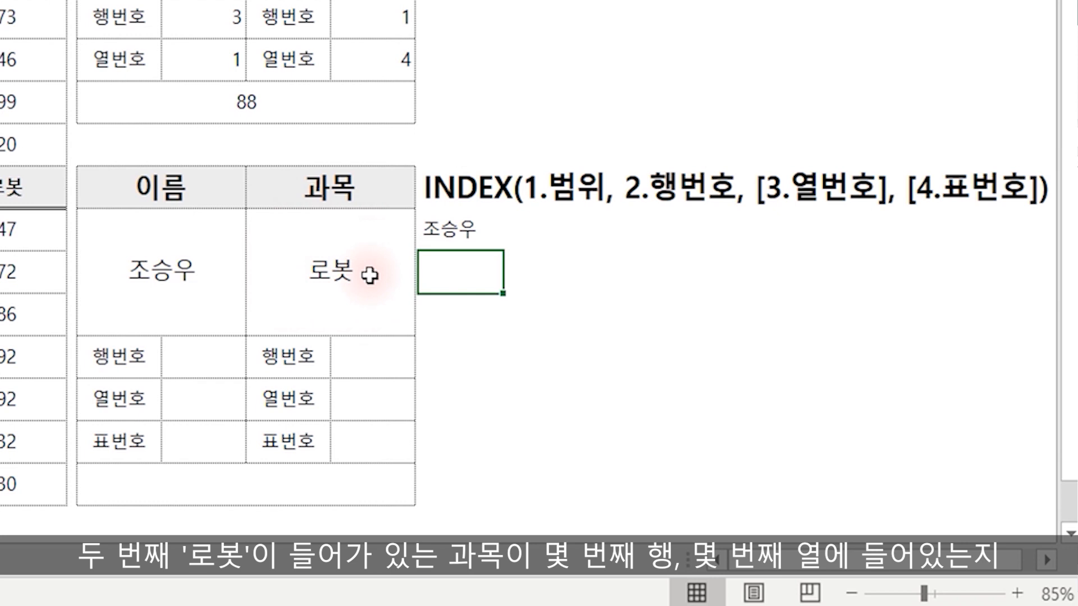
type("=")
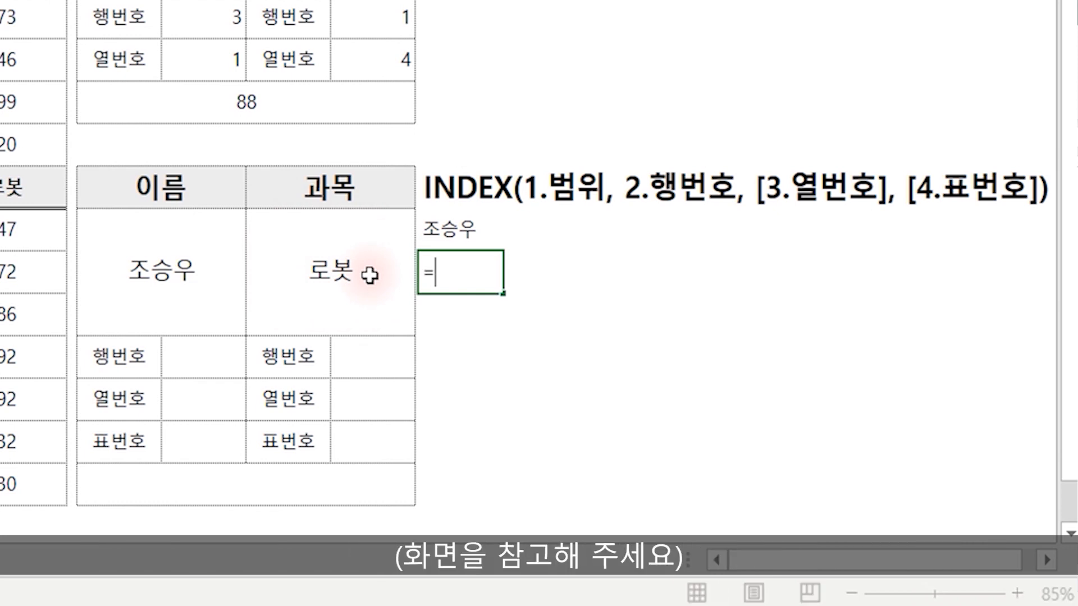
type("index((")
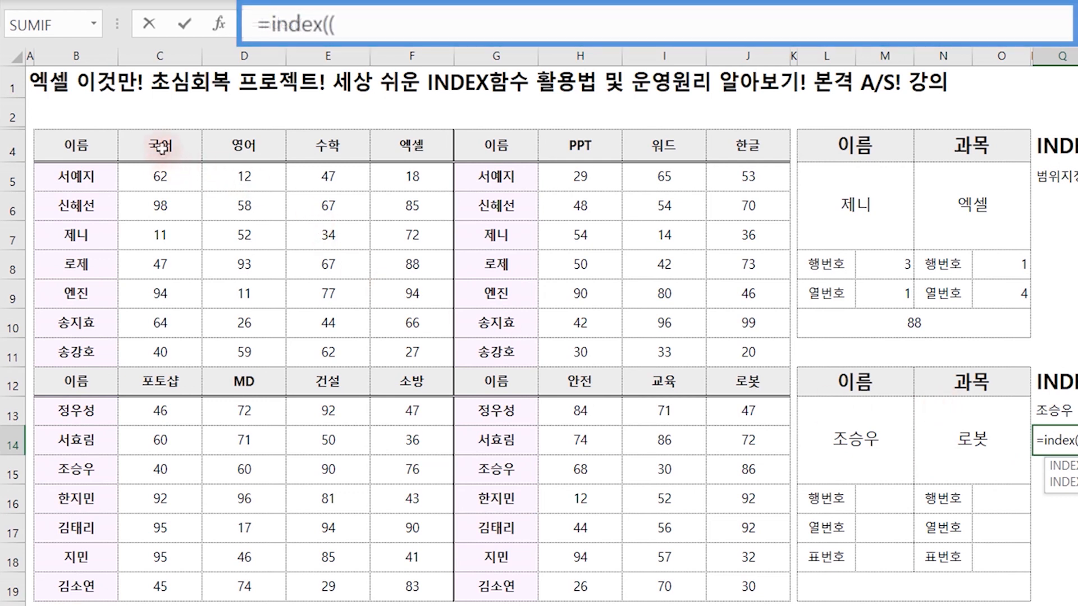
left_click_drag(160, 145, 412, 145)
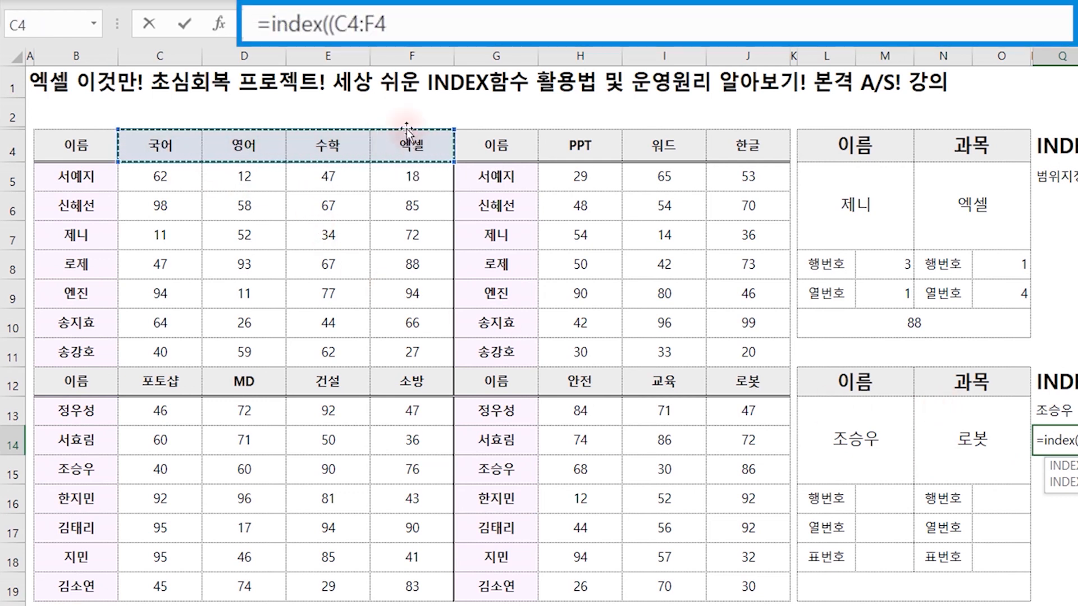
type(",")
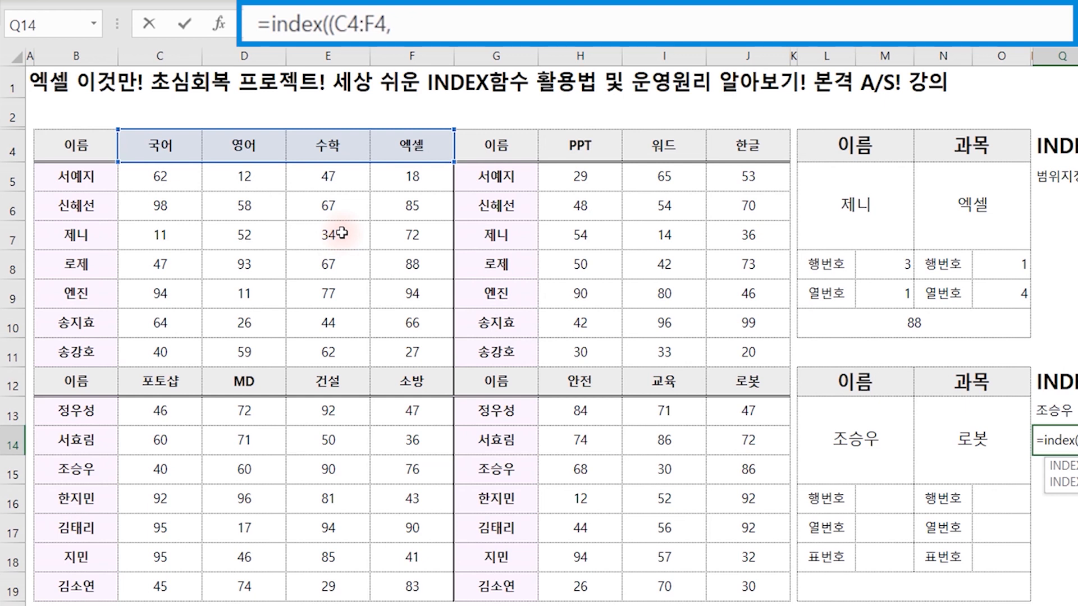
left_click_drag(581, 147, 741, 149)
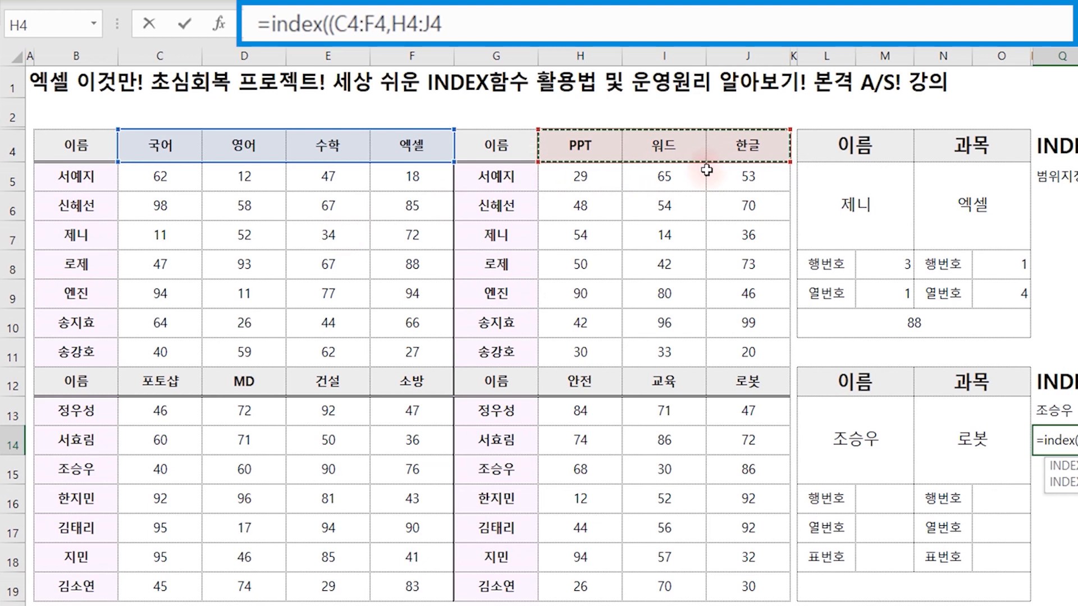
Step: Add the lower subject header ranges C12:F12 and H12:J12 to the Q14 formula's references and close the reference list
type(",")
left_click_drag(160, 382, 418, 383)
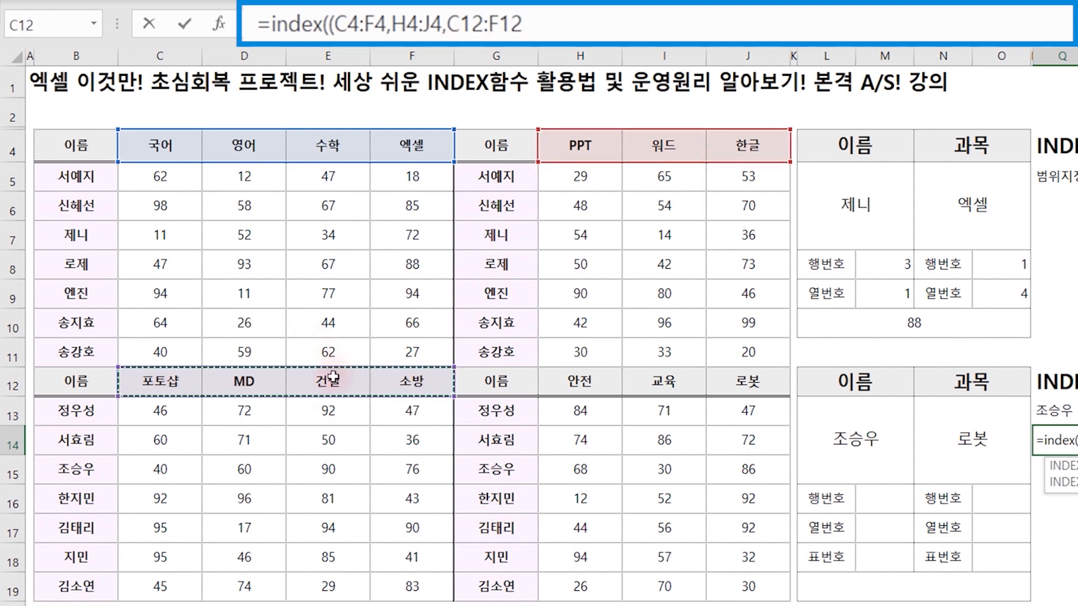
type(",")
left_click_drag(570, 381, 741, 381)
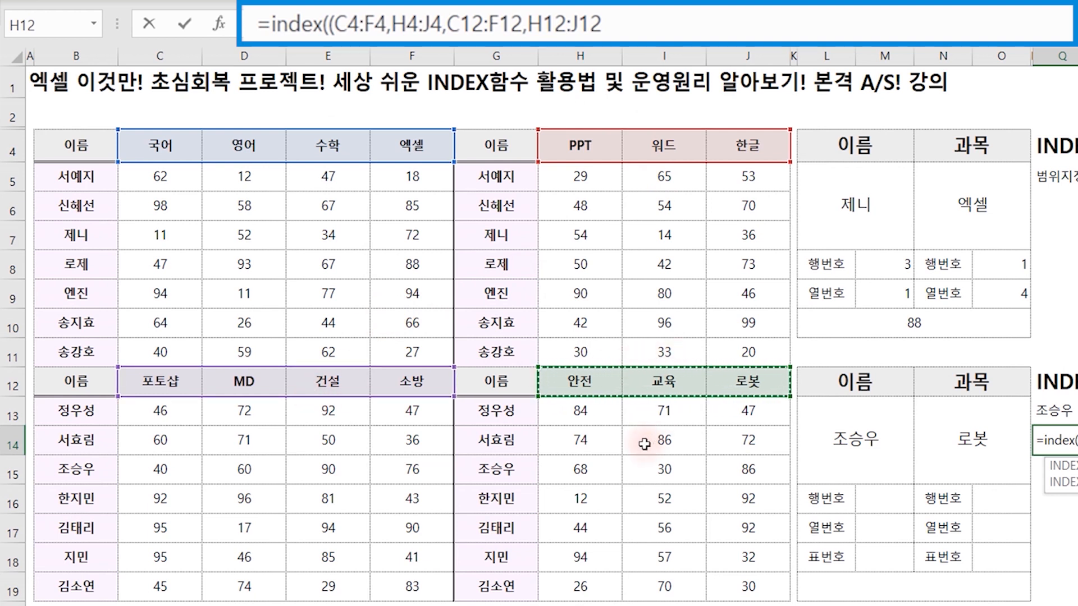
type("),")
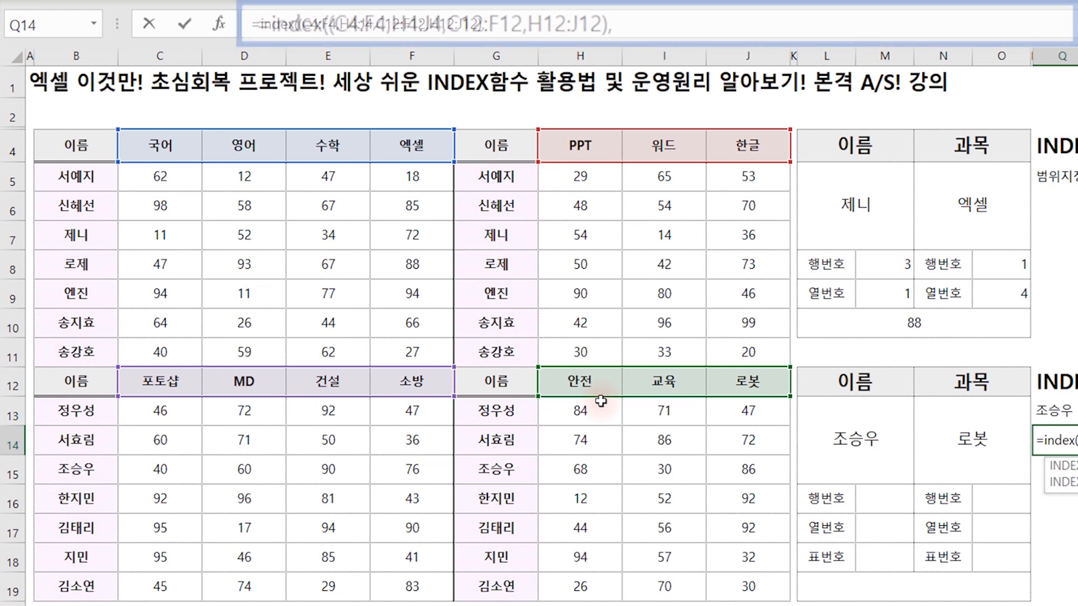
Step: Enter row number 1 and column number 3 as the next arguments of the Q14 formula
type("1,3,")
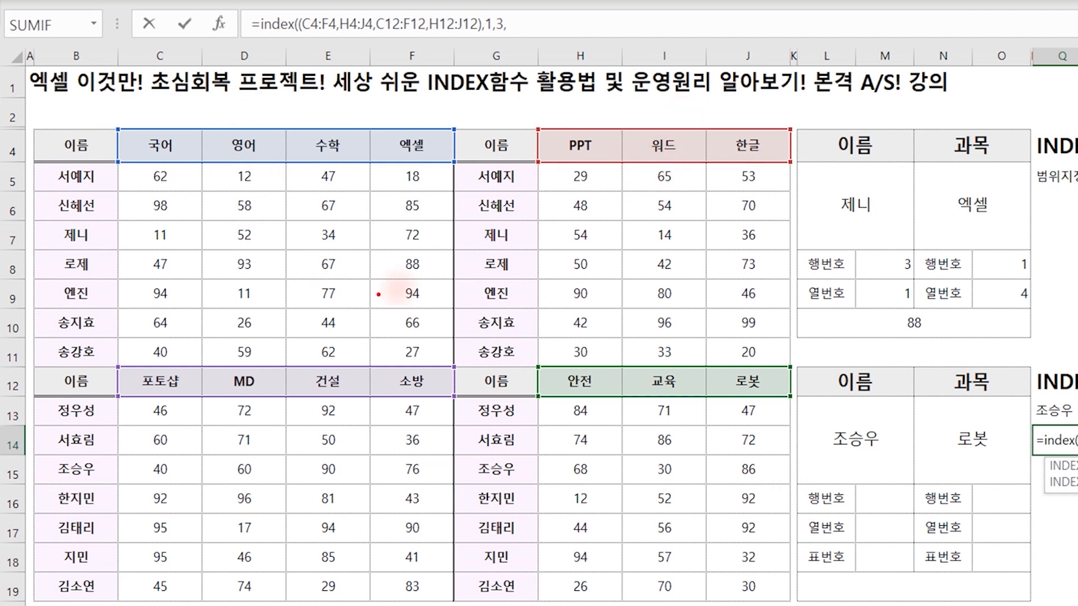
mouse_move(304, 342)
left_mouse_down()
mouse_move(341, 382)
mouse_move(315, 389)
left_mouse_up()
mouse_move(669, 336)
left_mouse_down()
mouse_move(684, 360)
mouse_move(657, 356)
left_mouse_up()
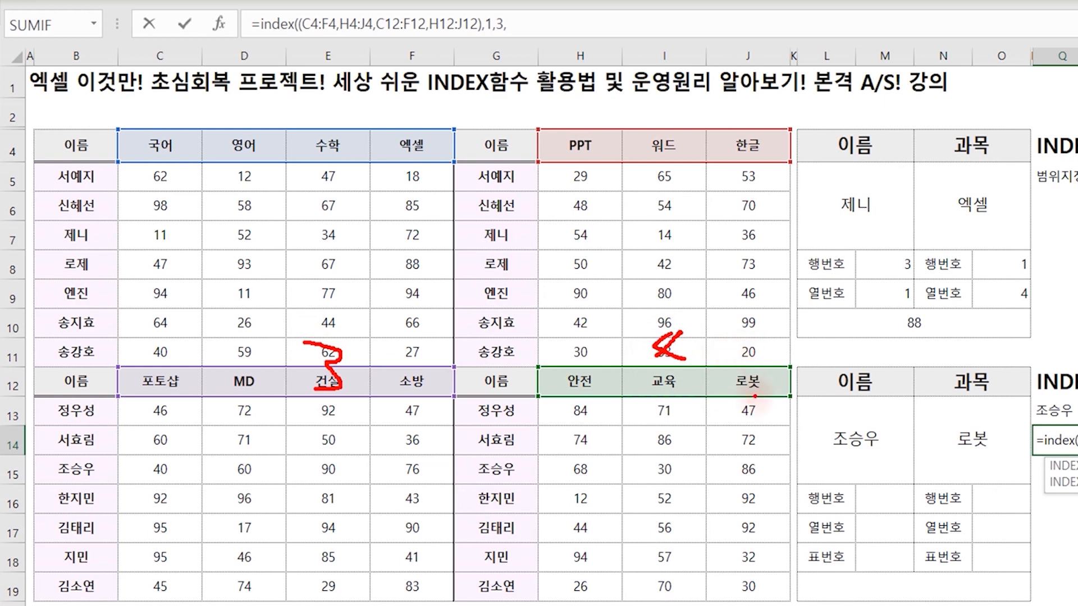